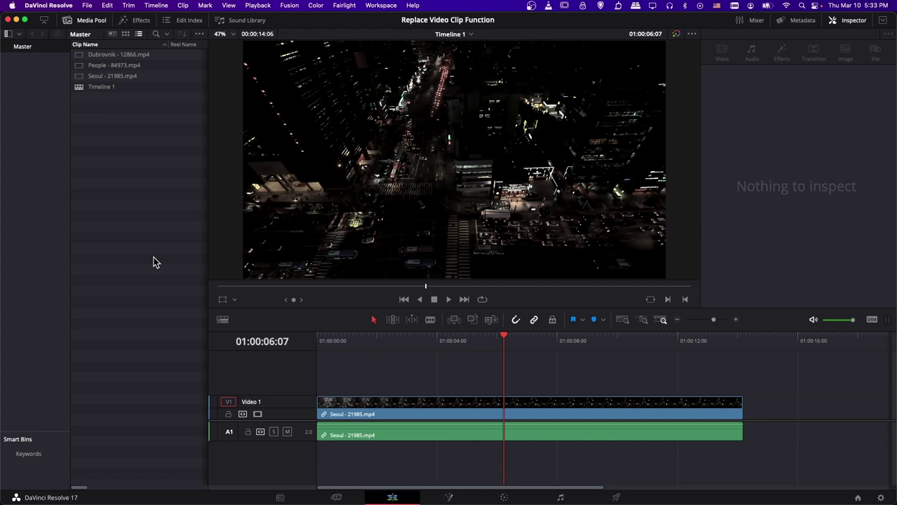
Blade the Seoul - 21985.mp4 clip at 01:00:04:00 and 01:00:08:00, then select the middle piece
left_click(450, 393)
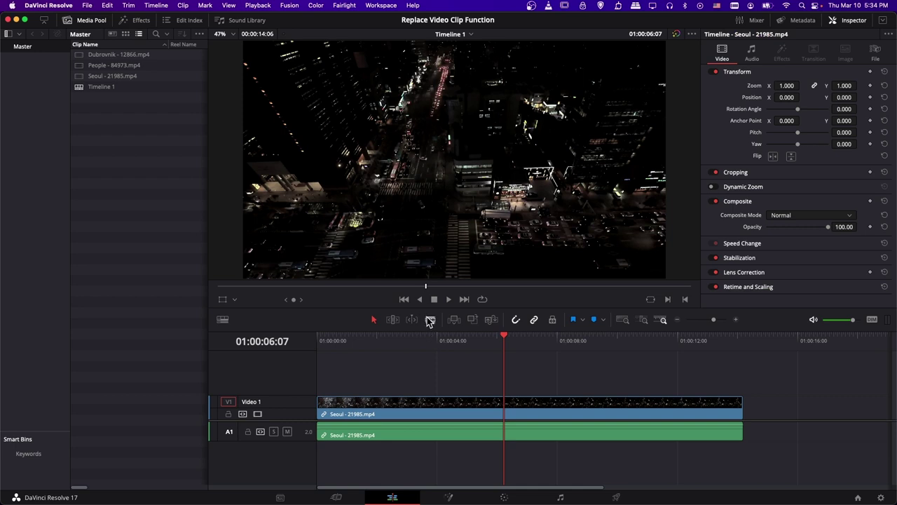
left_click(421, 410)
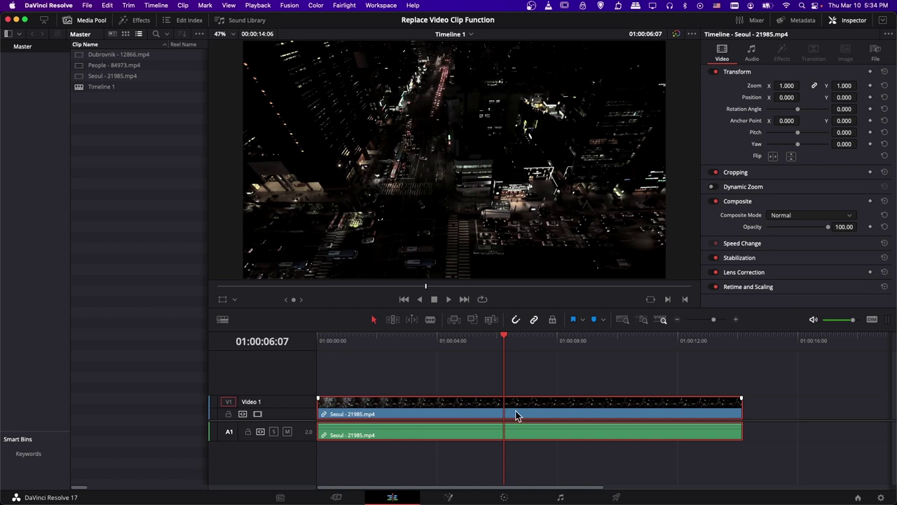
left_click(431, 319)
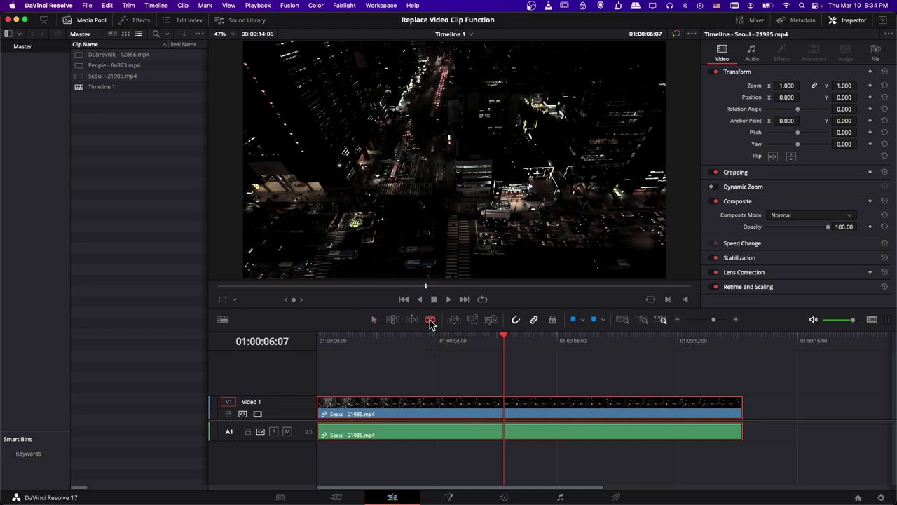
left_click(446, 407)
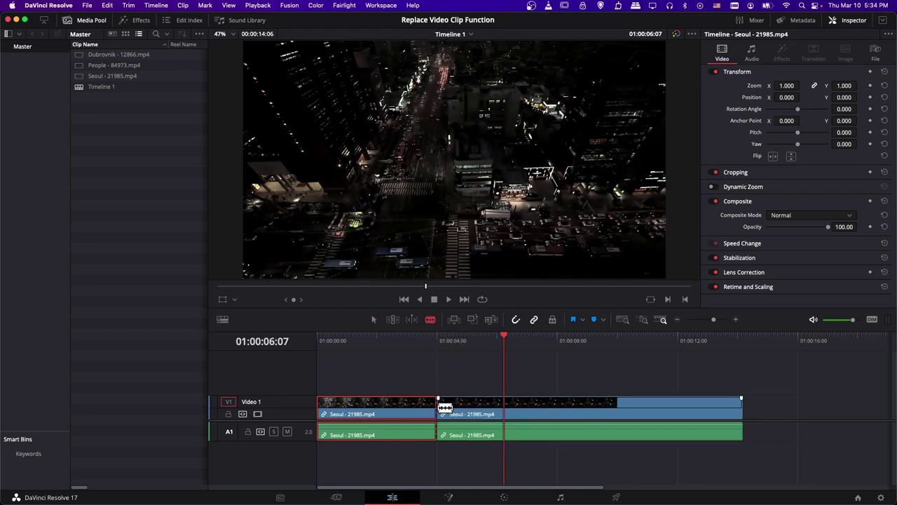
left_click(566, 402)
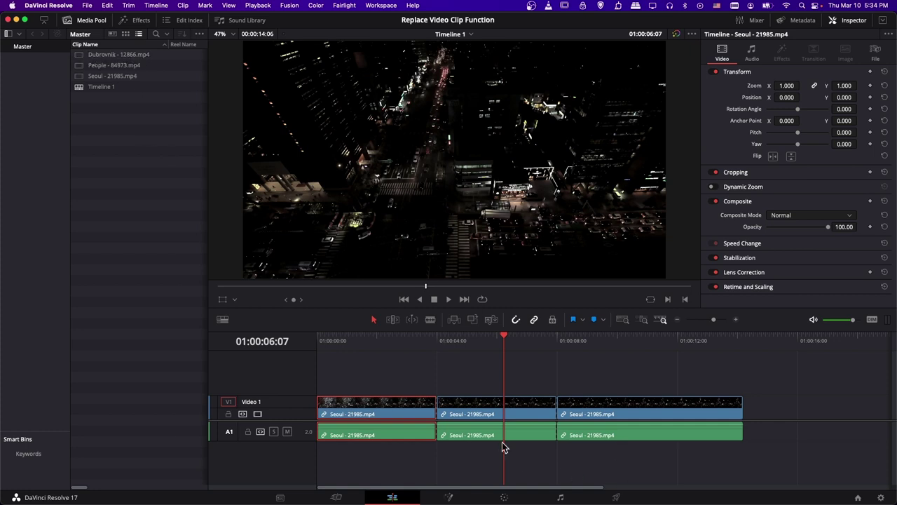
left_click(498, 415)
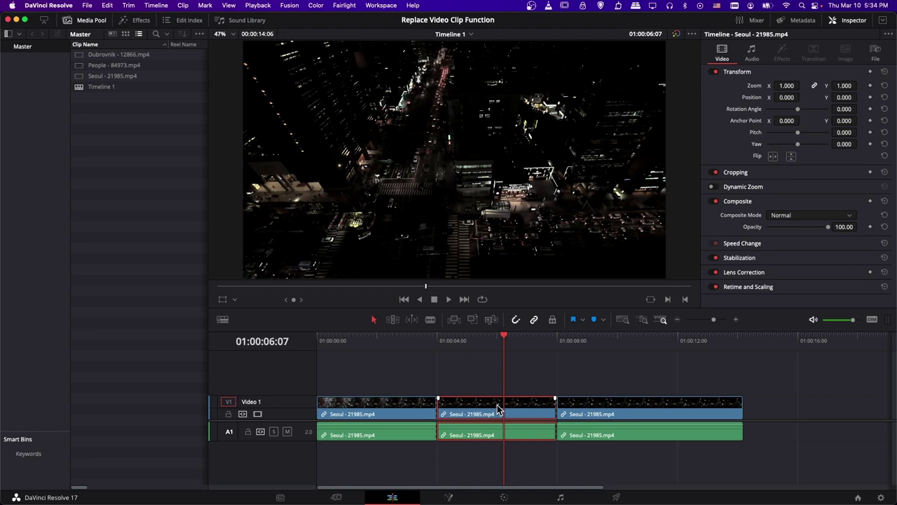
Mark an In point at 00:00:05:02 on Dubrovnik - 12866.mp4 and select the middle Seoul piece
left_click(125, 54)
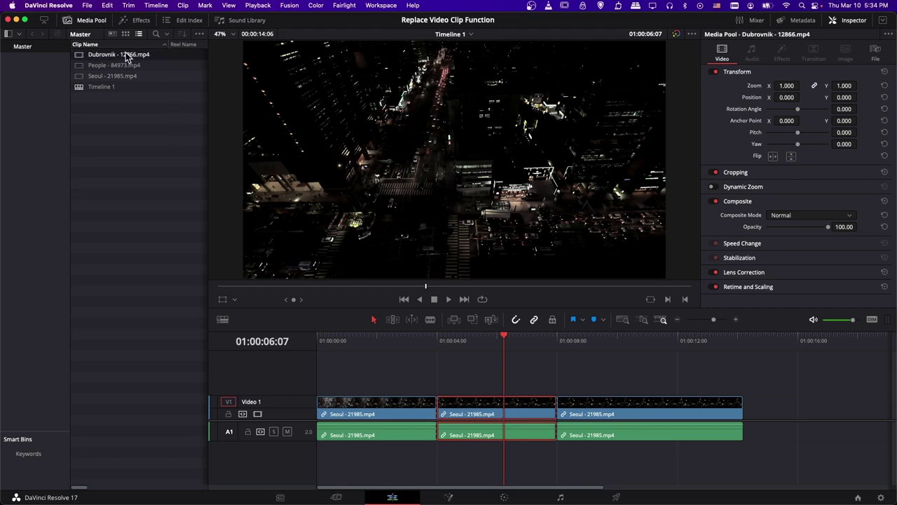
left_click_drag(387, 287, 472, 288)
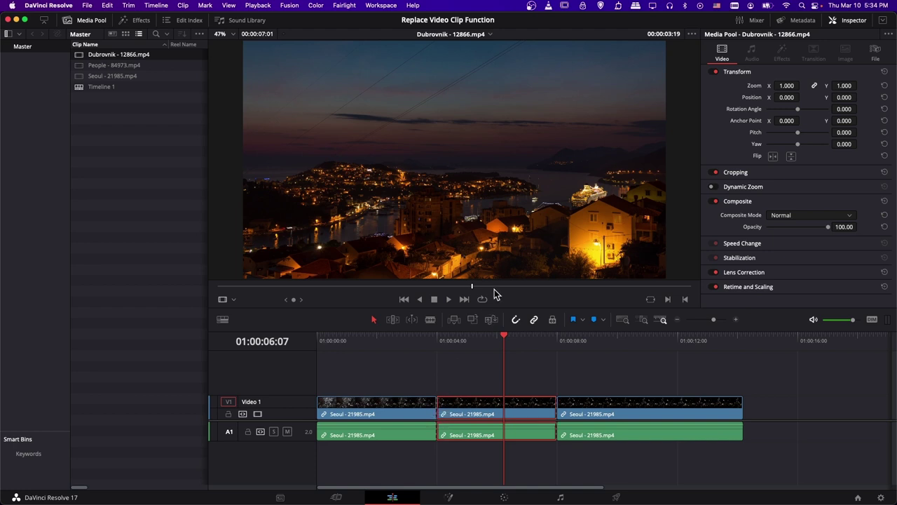
left_click_drag(497, 286, 561, 287)
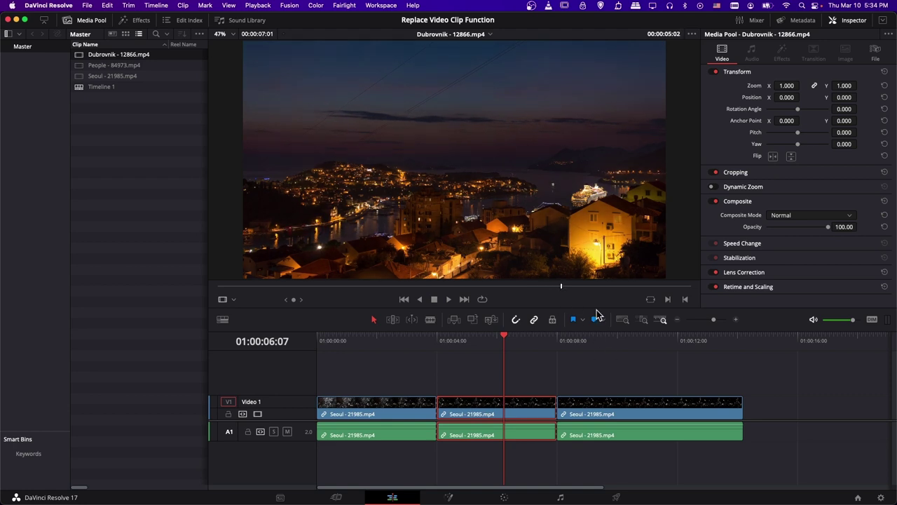
key("i")
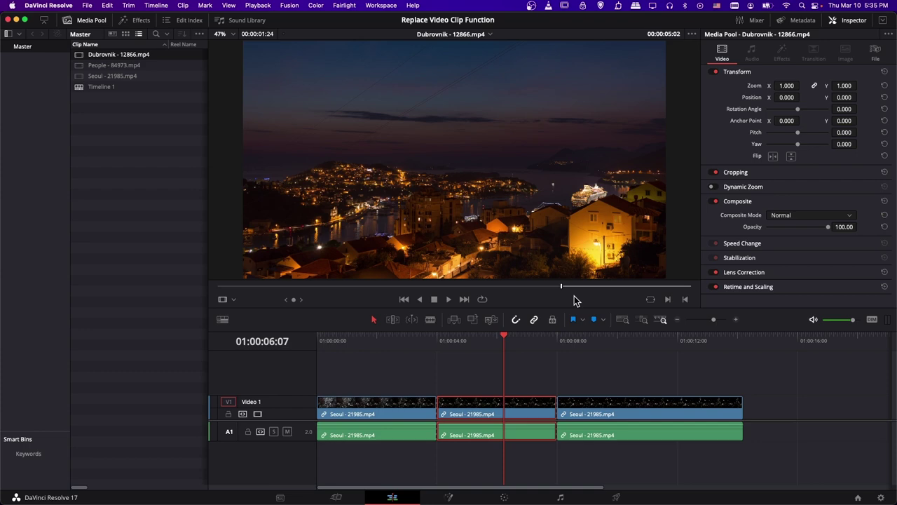
left_click(230, 5)
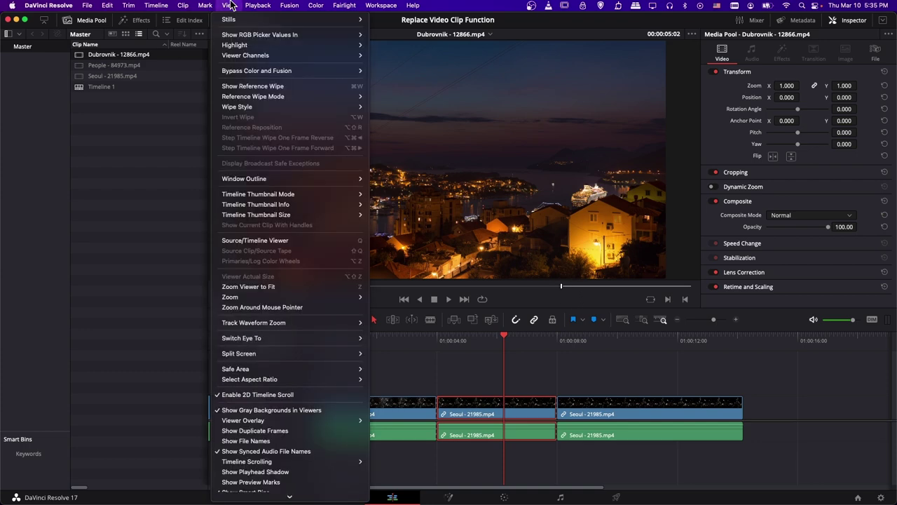
mouse_move(205, 4)
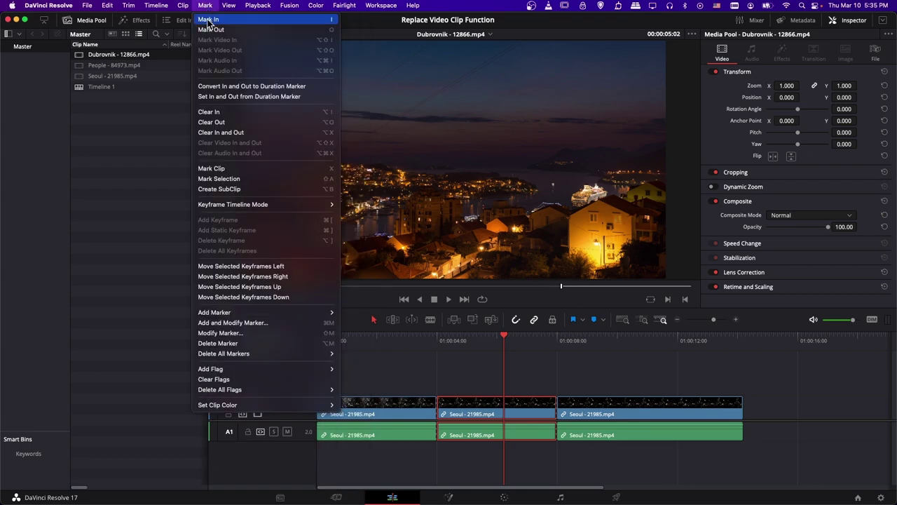
left_click(208, 21)
left_click_drag(542, 366, 525, 406)
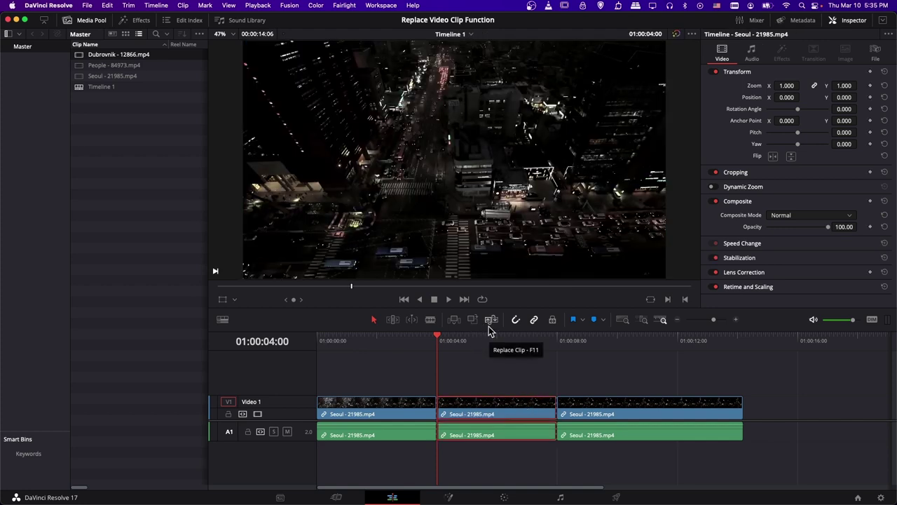
left_click(80, 57)
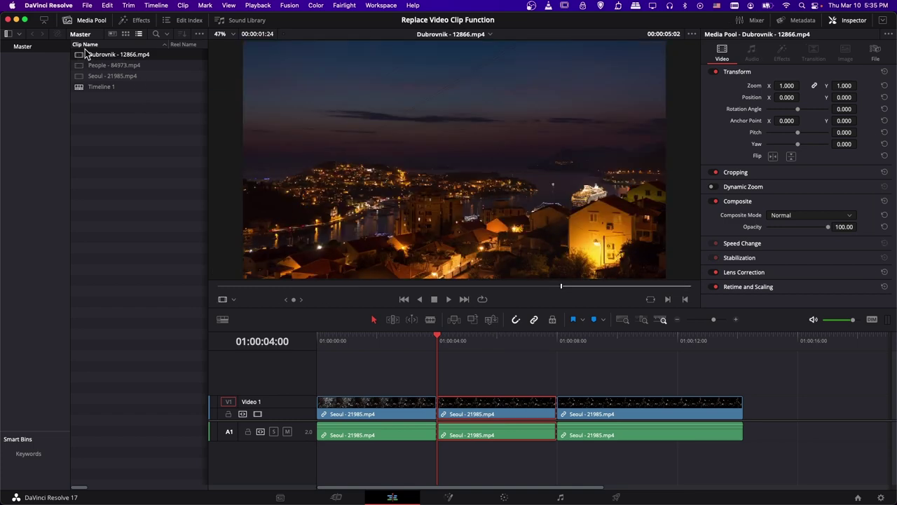
left_click(492, 322)
key("space")
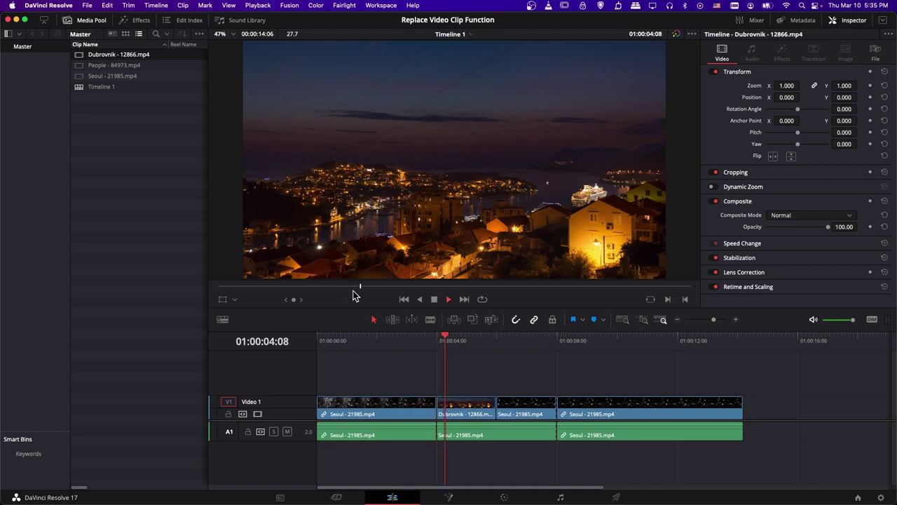
key("space")
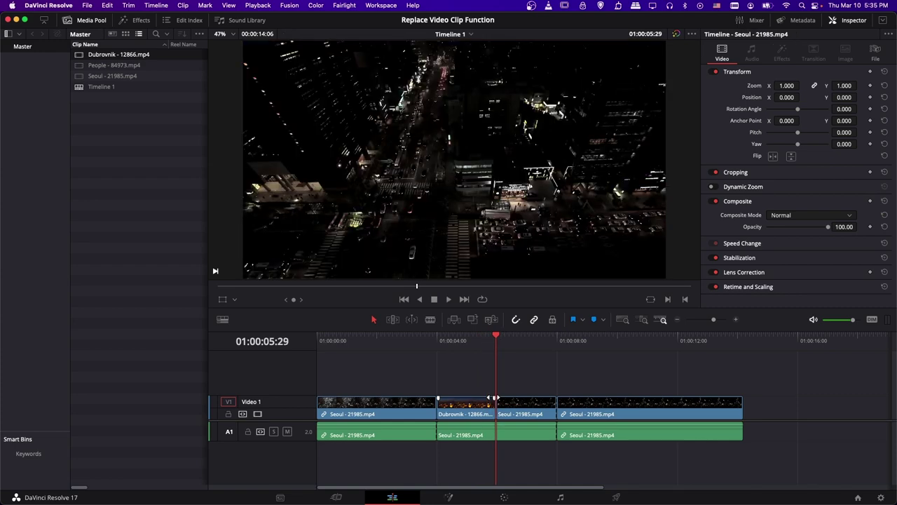
key("Up")
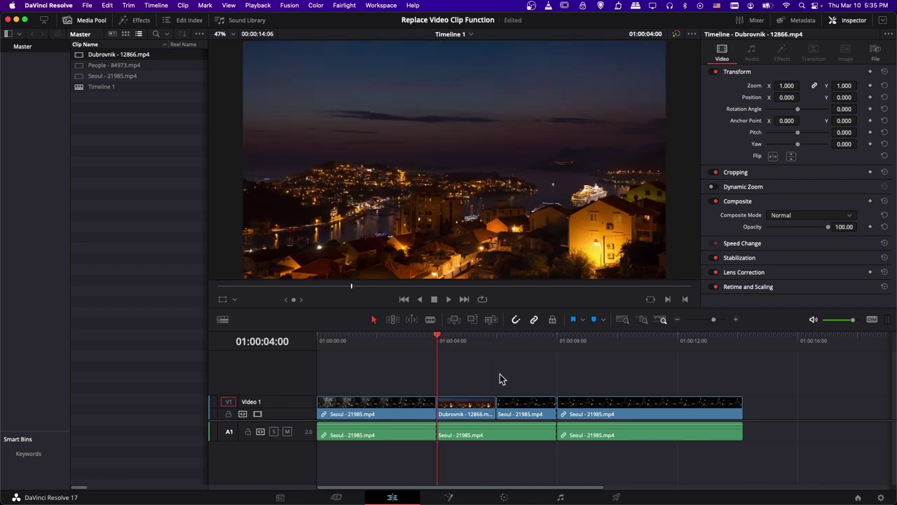
key("super+z")
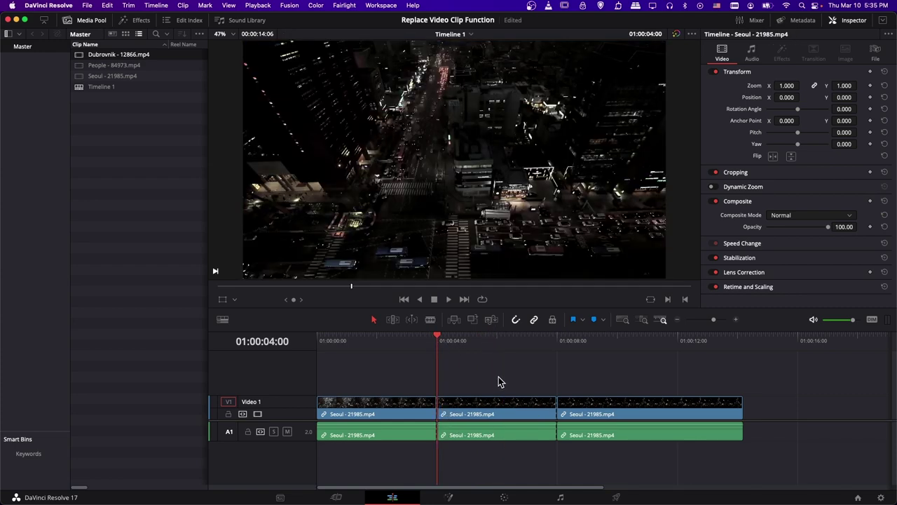
left_click(502, 411)
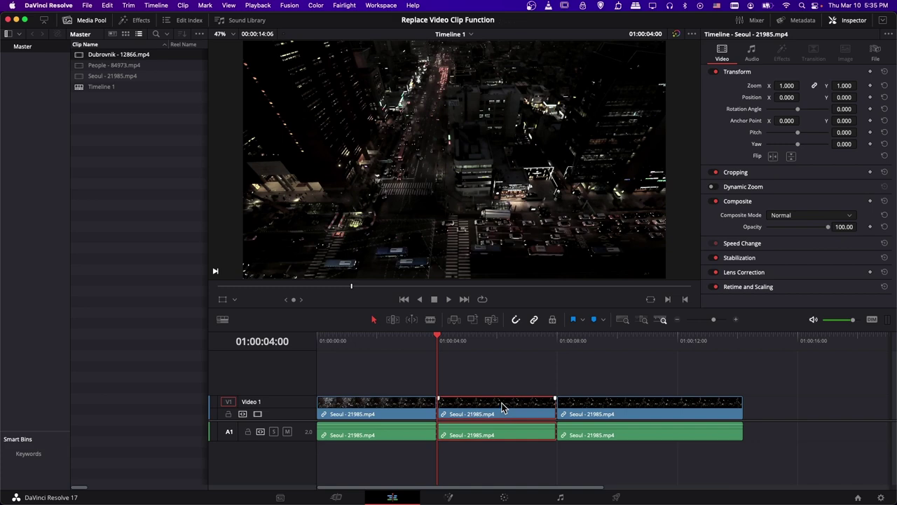
Replace the 4–8 s Seoul video piece with Dubrovnik - 12866.mp4 using Replace Clip
left_click(90, 56)
double_click(98, 55)
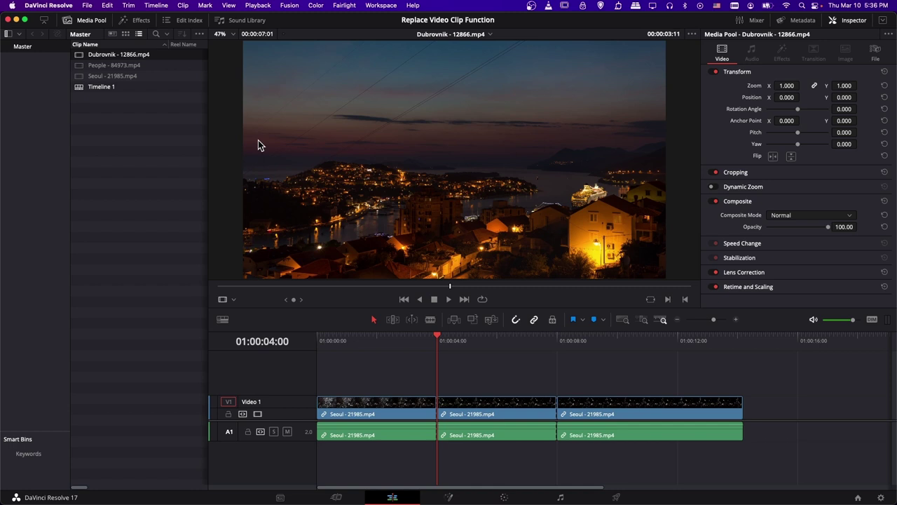
left_click(410, 287)
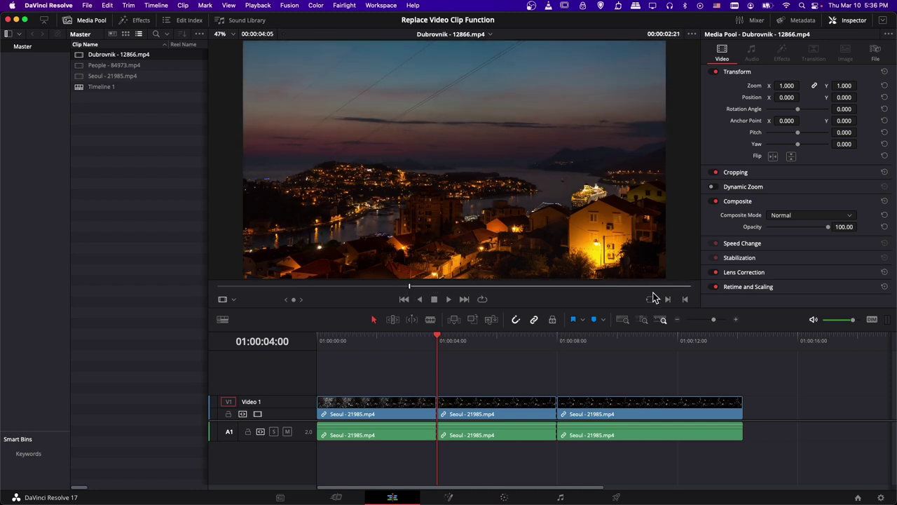
left_click(509, 408)
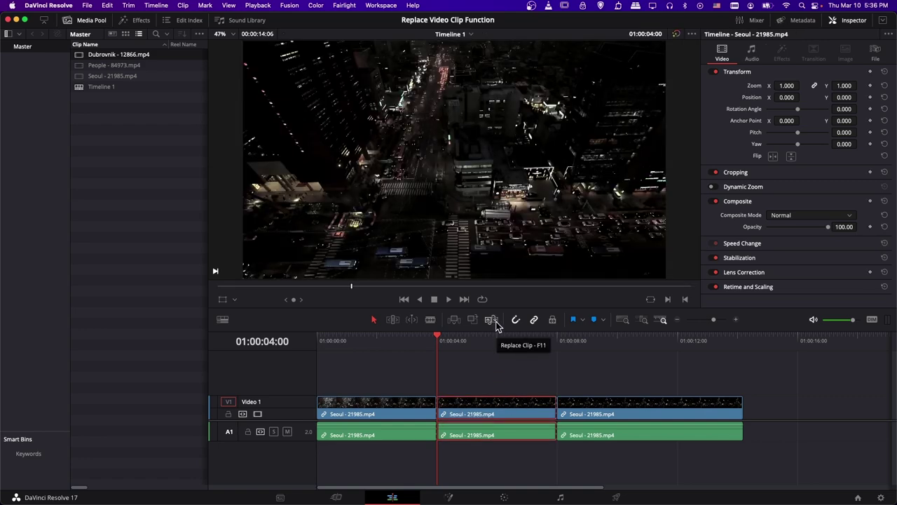
left_click(492, 321)
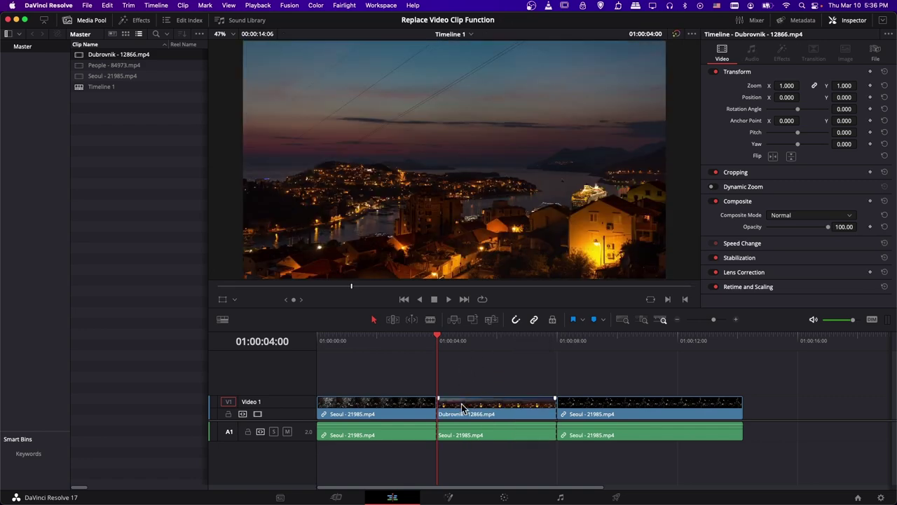
Scrub and play through the new Dubrovnik section to the 8-second mark
left_click(490, 348)
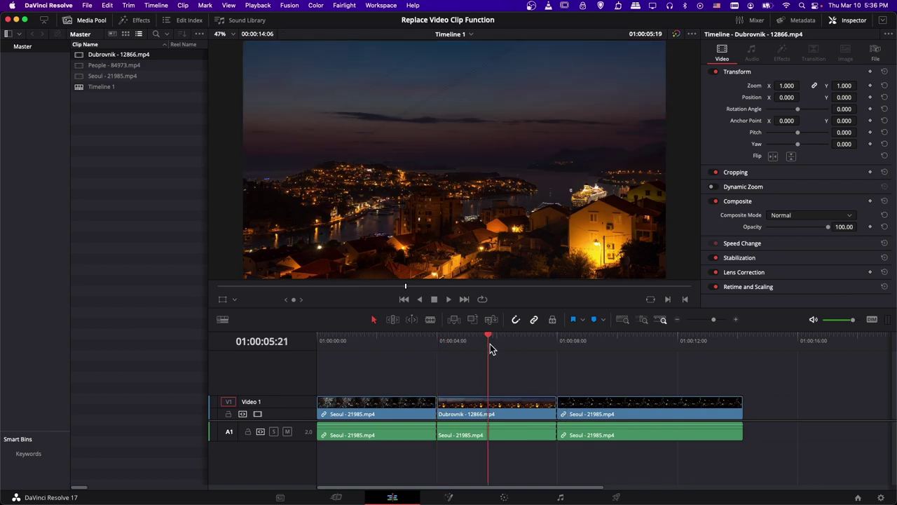
left_click_drag(490, 348, 413, 349)
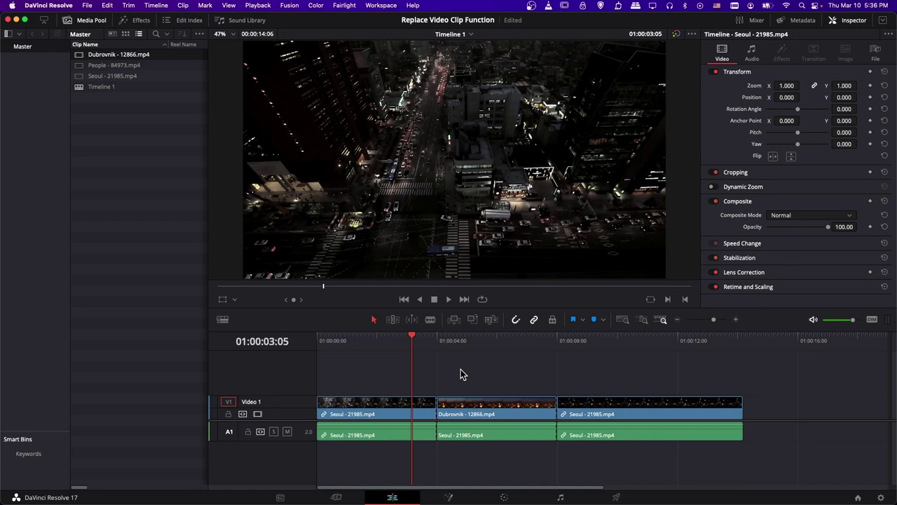
key("space")
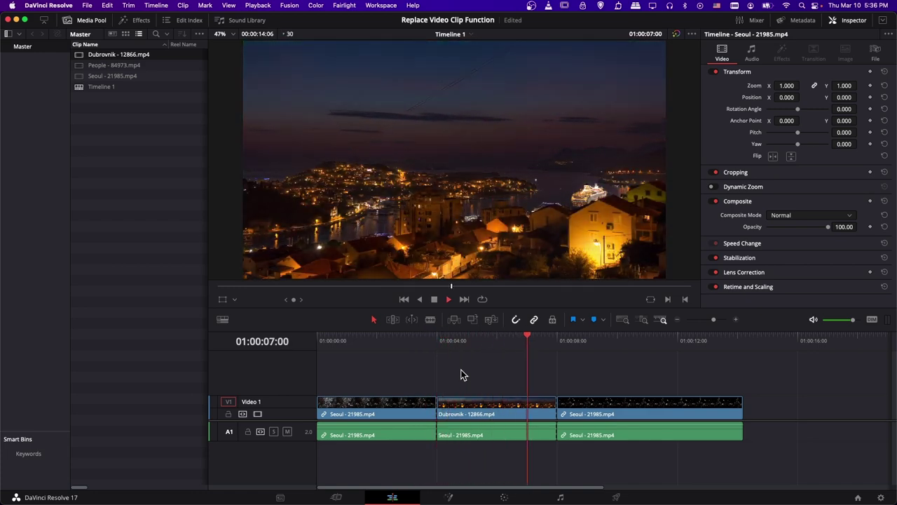
key("space")
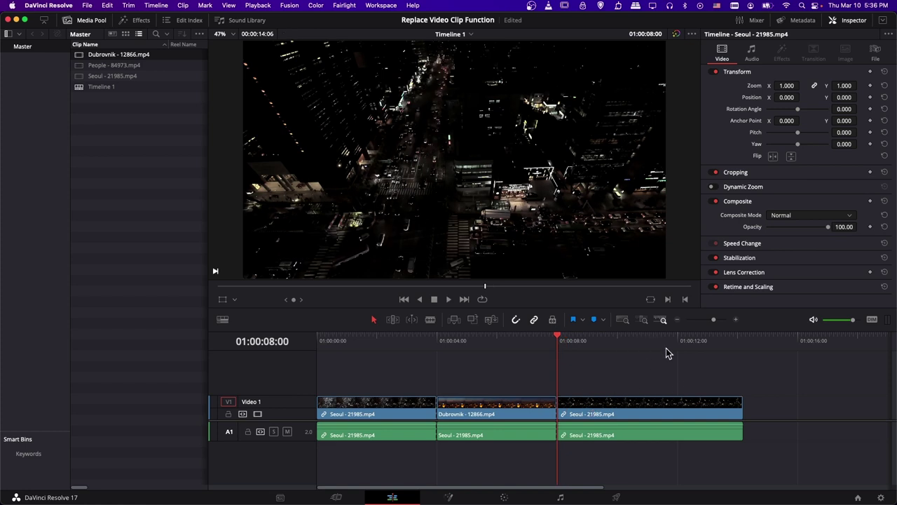
Cut the Seoul clip at 01:00:12:00 and select the 8–12 s piece
key("b")
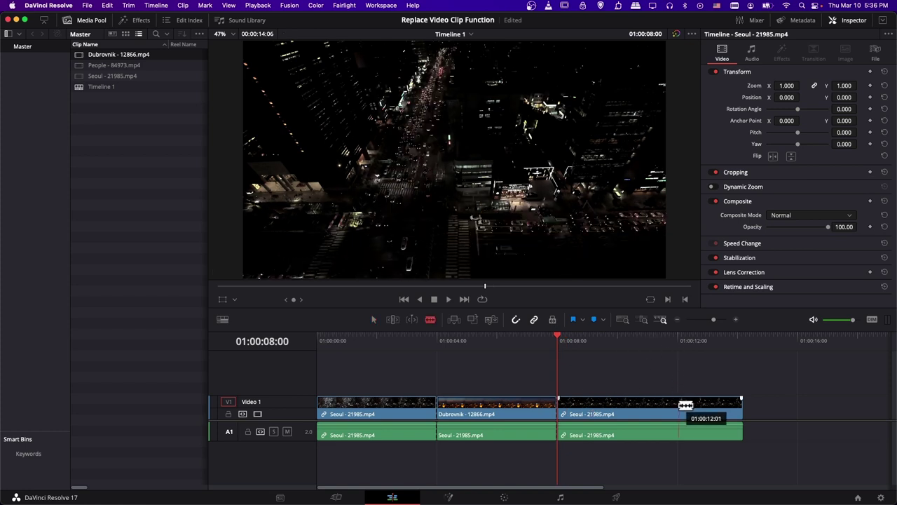
left_click(678, 405)
key("a")
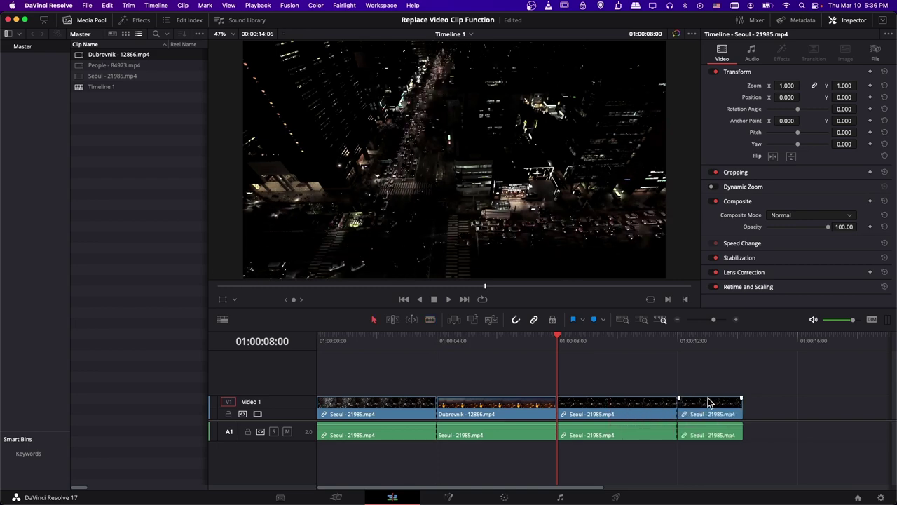
left_click(649, 414)
left_click(575, 344)
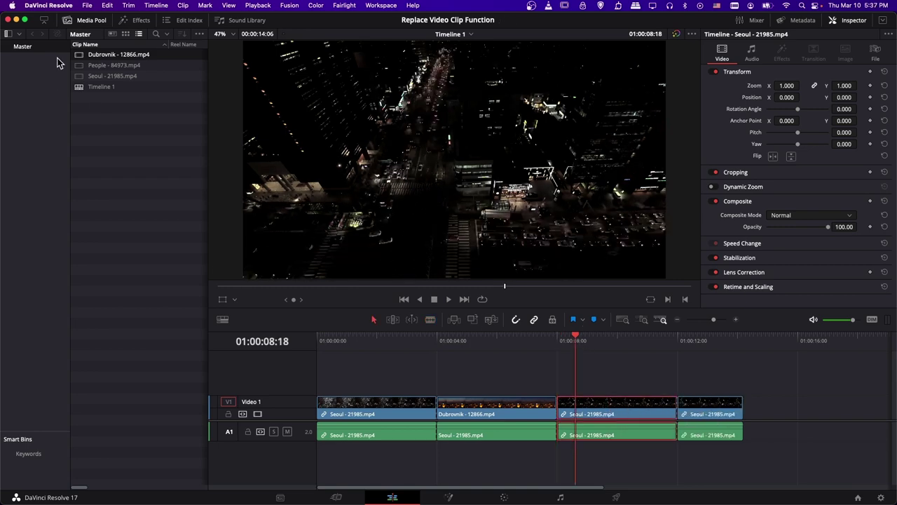
Mark In at 00:00:02:06 on People - 84973.mp4 and replace the 8–12 s piece with it
double_click(82, 68)
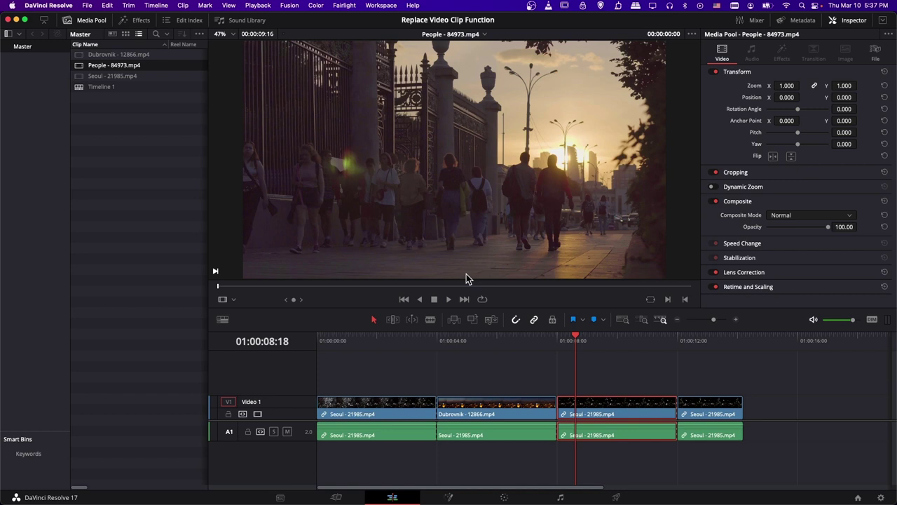
left_click(328, 287)
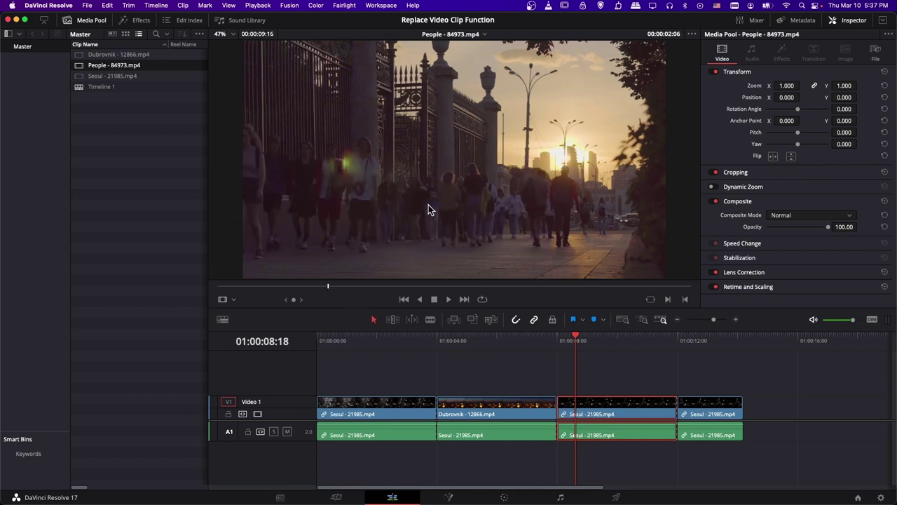
key("i")
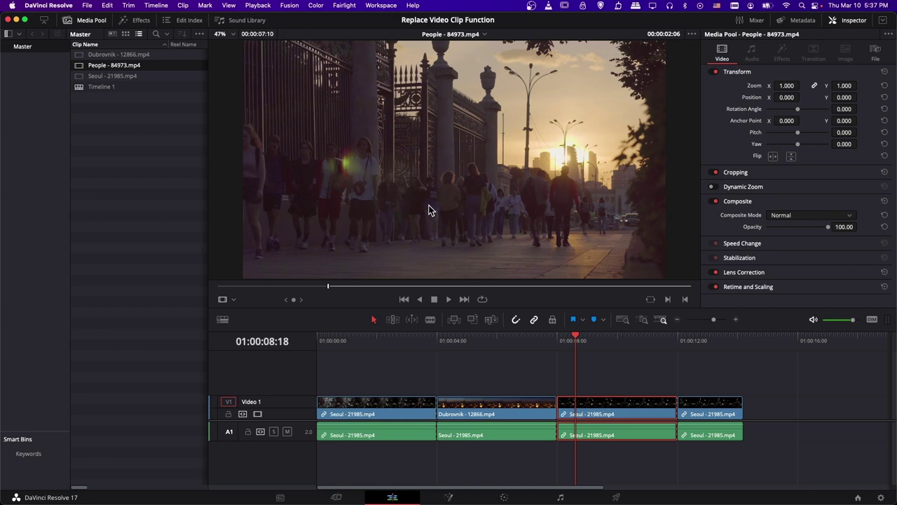
left_click(497, 319)
key("super+z")
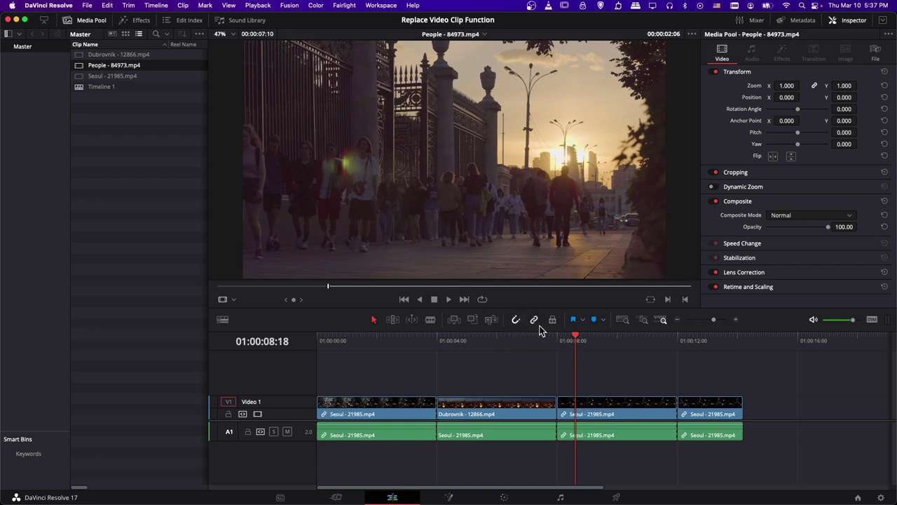
left_click(494, 321)
key("Up")
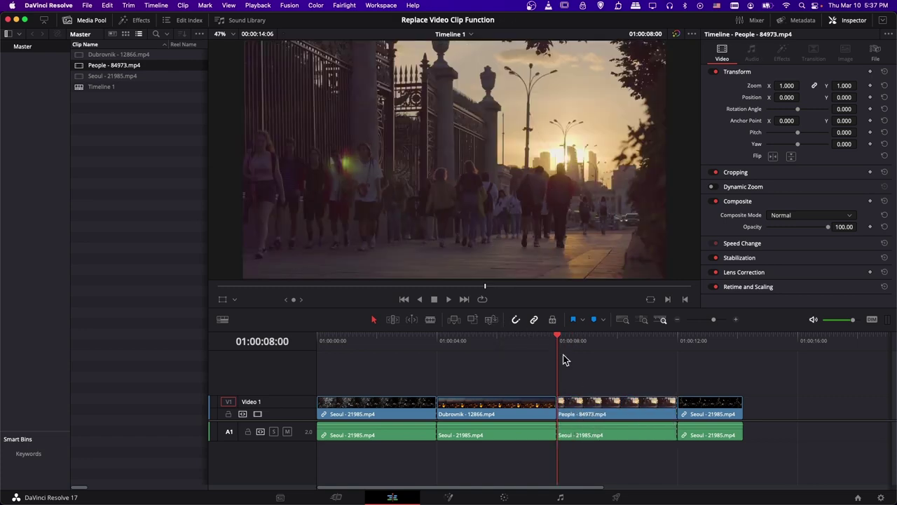
left_click(542, 344)
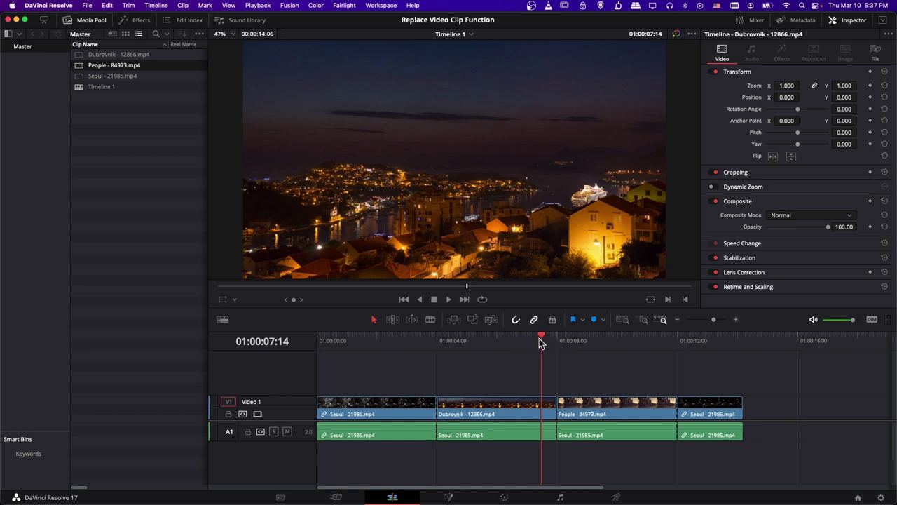
key("space")
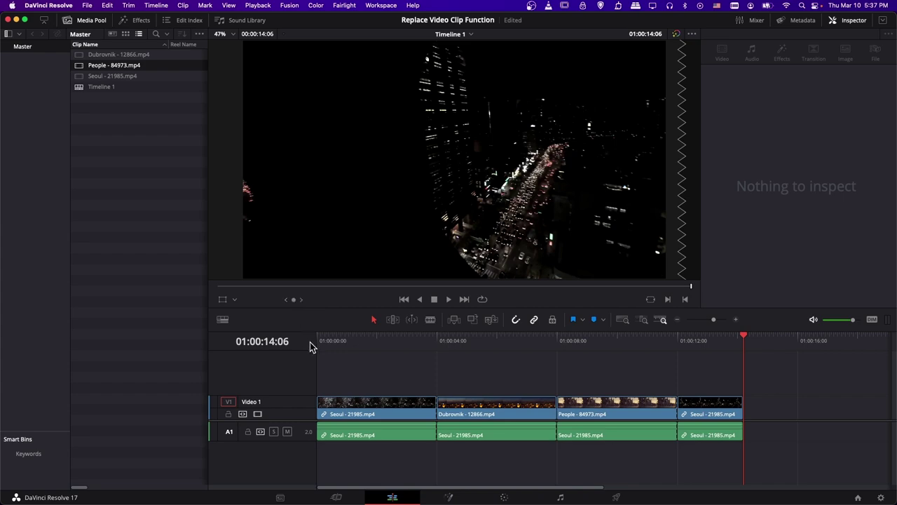
key("Home")
key("space")
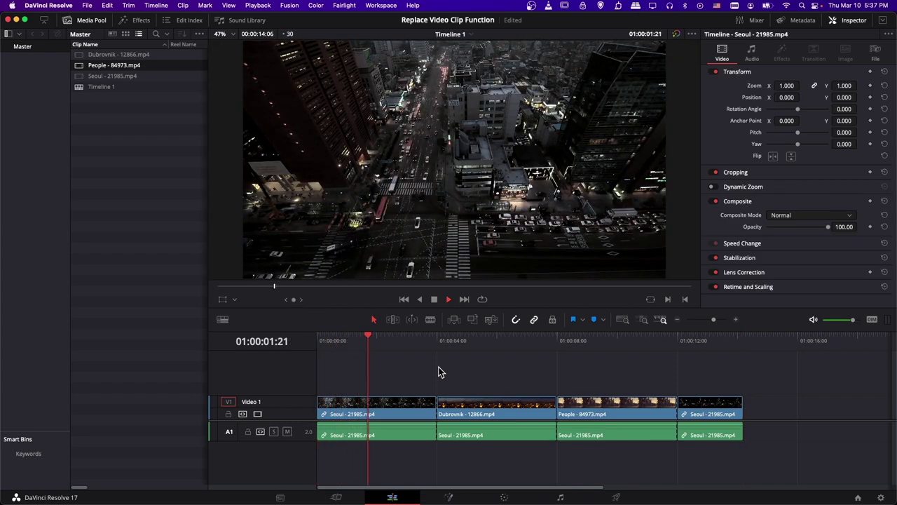